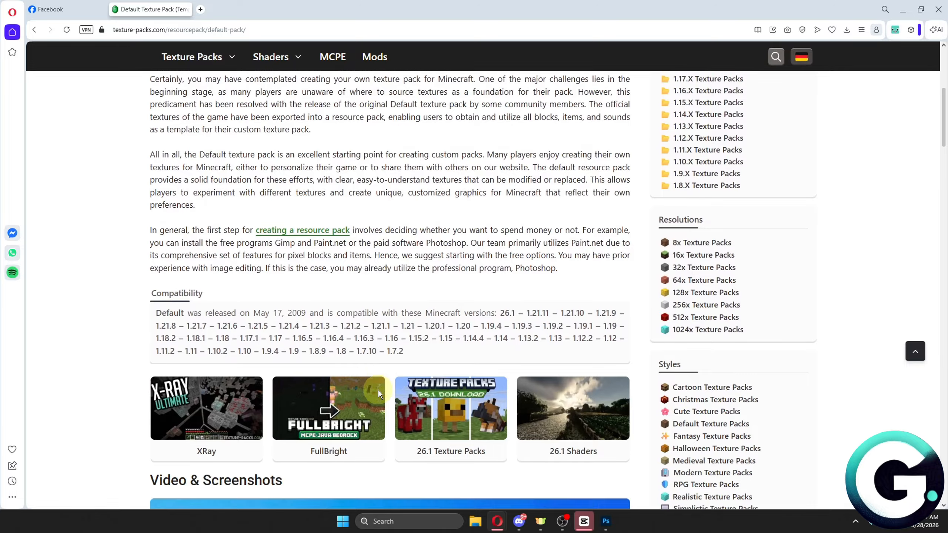
Step: Download the 26.1 Default Texture Pack from the Java Edition download list
scroll(378, 393, "down", 6)
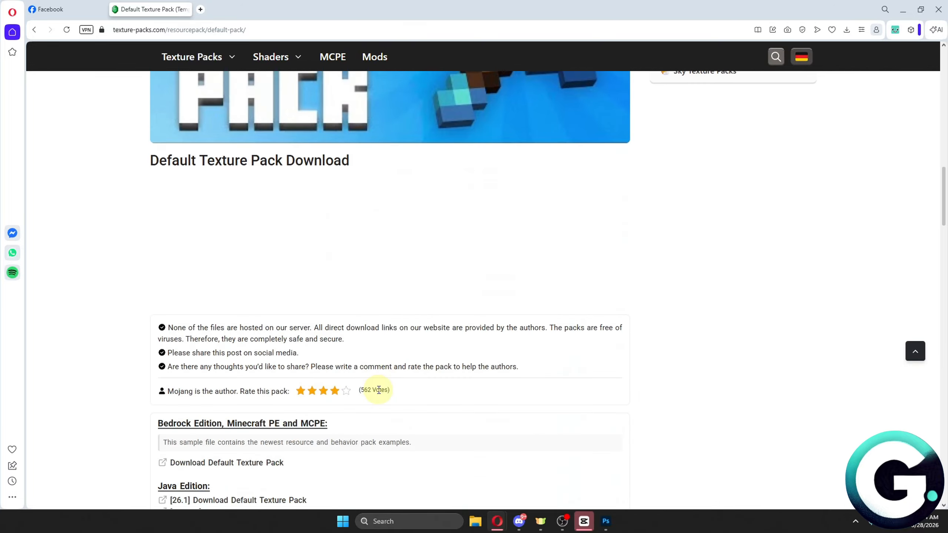
left_click(381, 385)
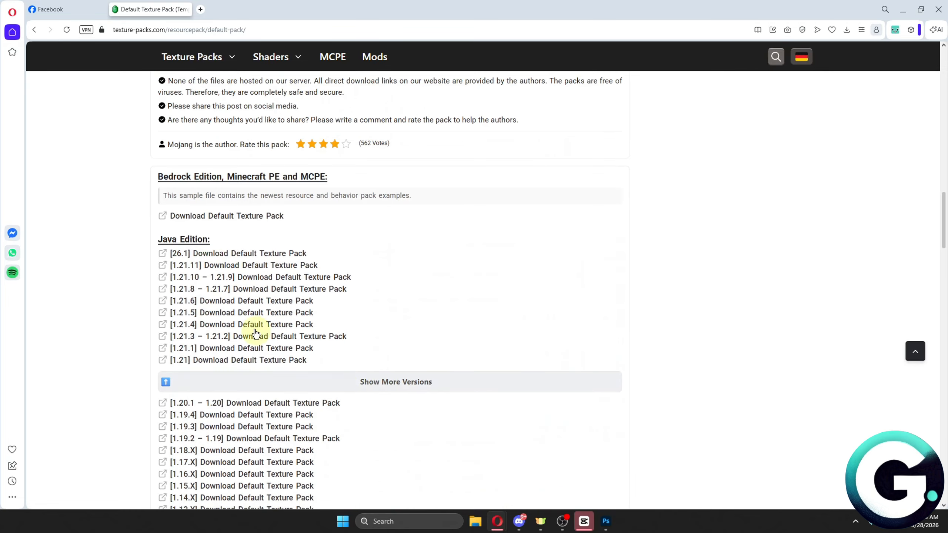
scroll(262, 295, "down", 2)
scroll(277, 310, "up", 2)
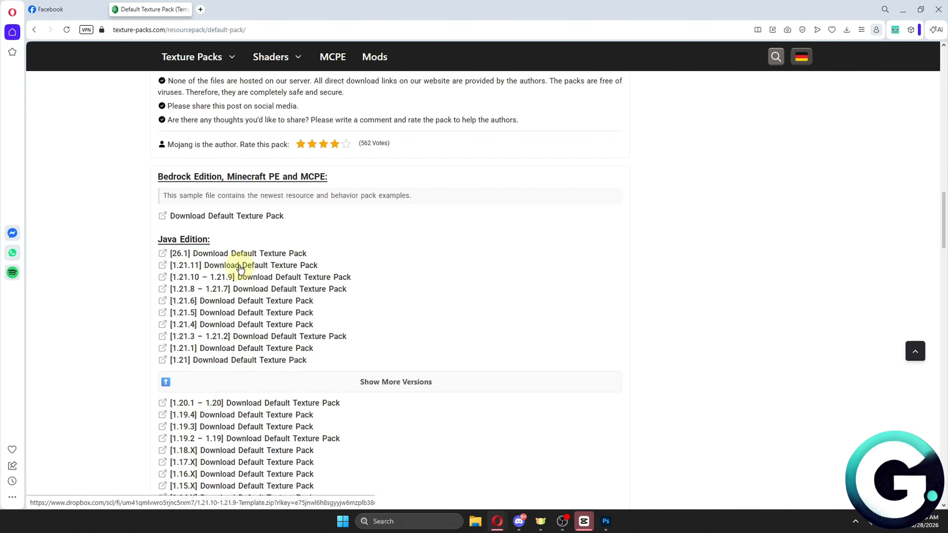
left_click(237, 256)
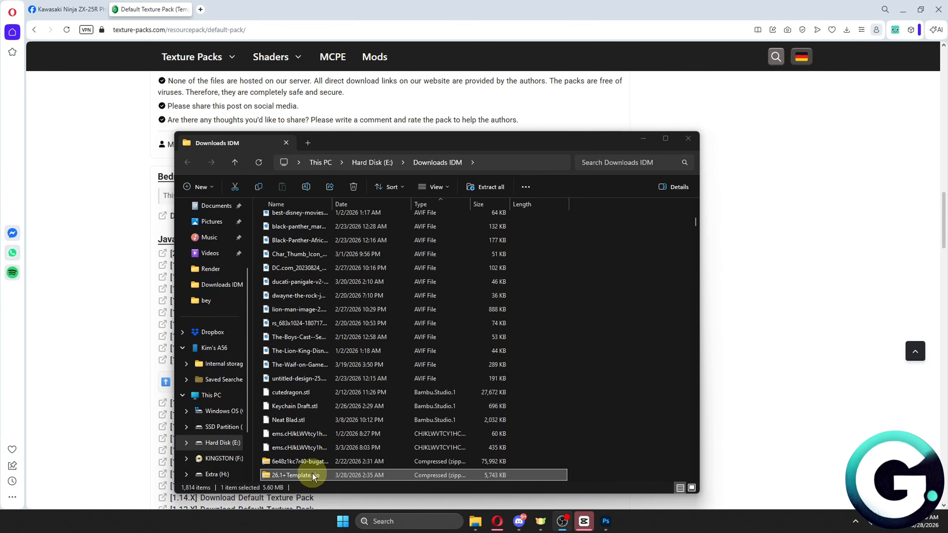
Step: Extract 26.1+Template.zip to the folder E:\Downloads IDM\26.1+Template
left_click(311, 474)
right_click(330, 474)
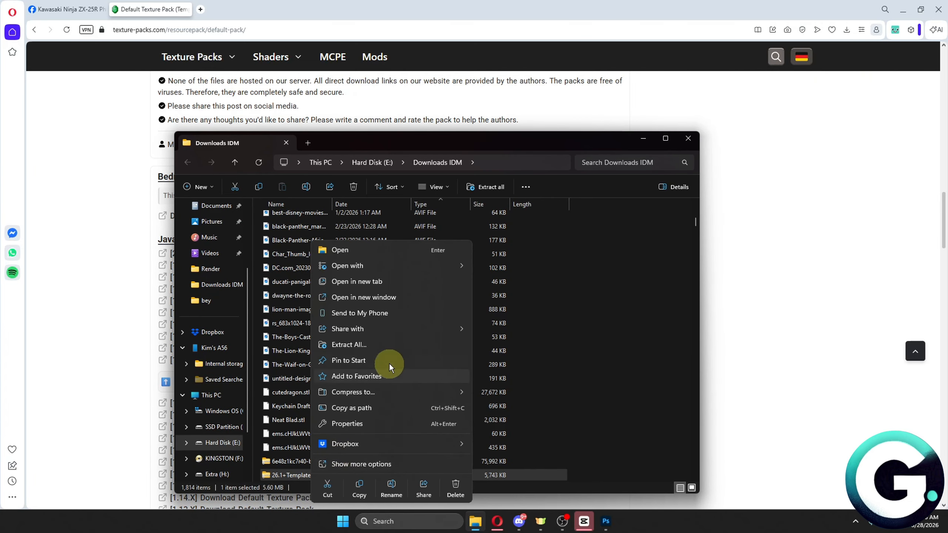
left_click(388, 346)
left_click(561, 355)
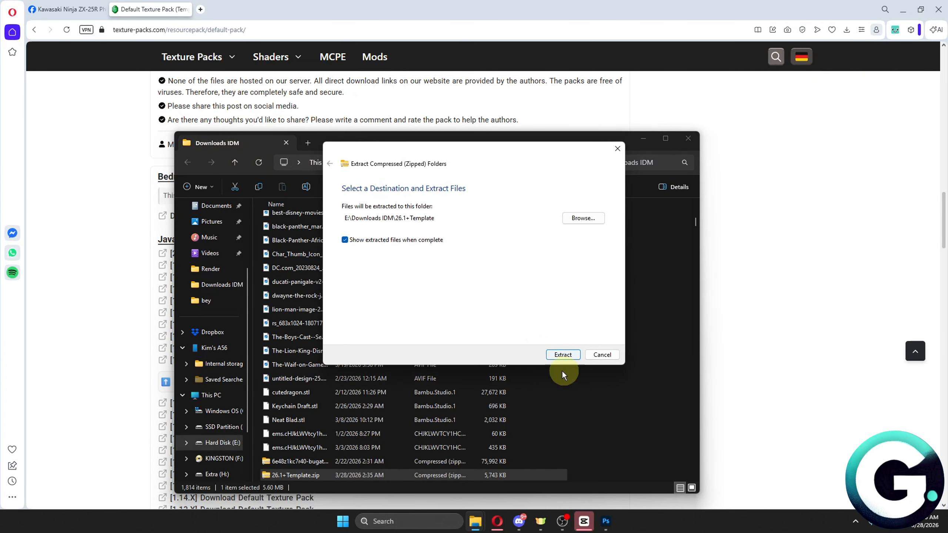
left_click(571, 354)
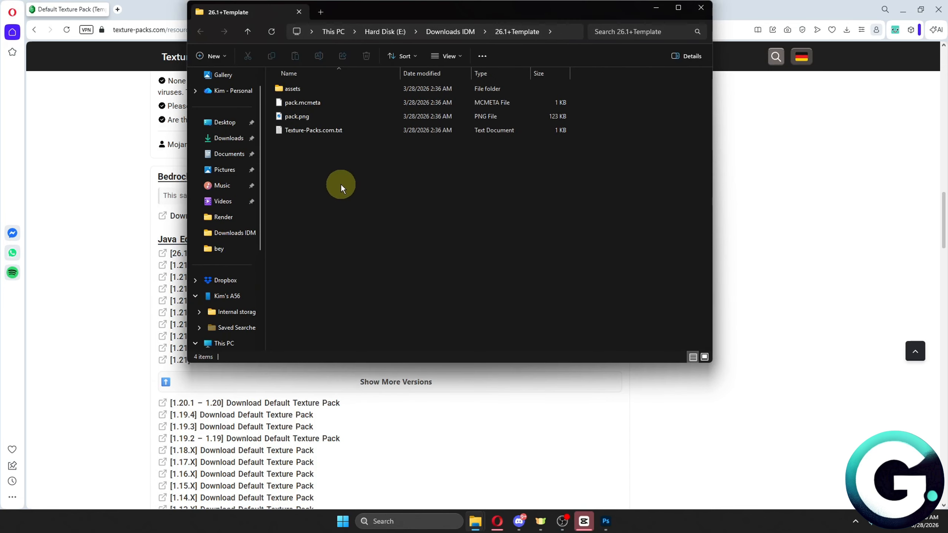
Step: Return to the Downloads IDM folder and rename the extracted 26.1+Template folder as GuidetoEverything
left_click(447, 31)
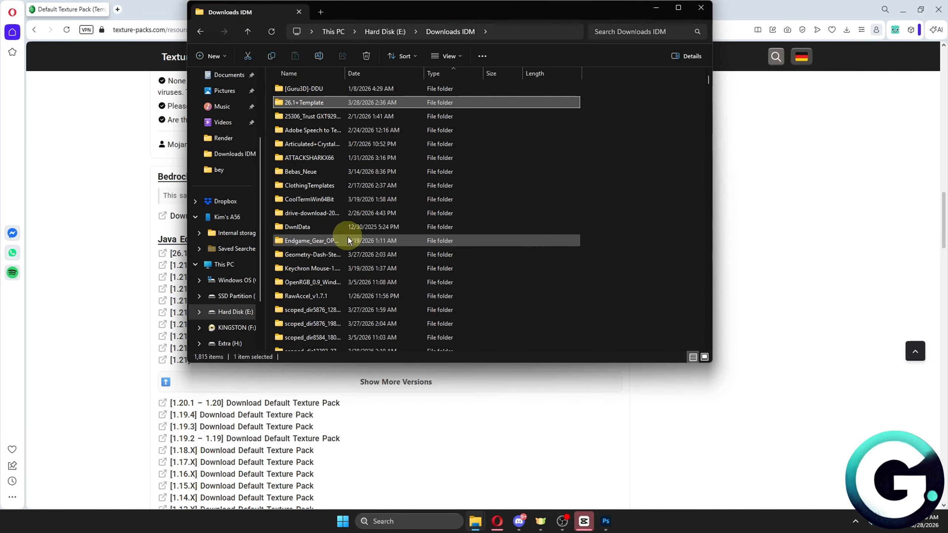
right_click(311, 98)
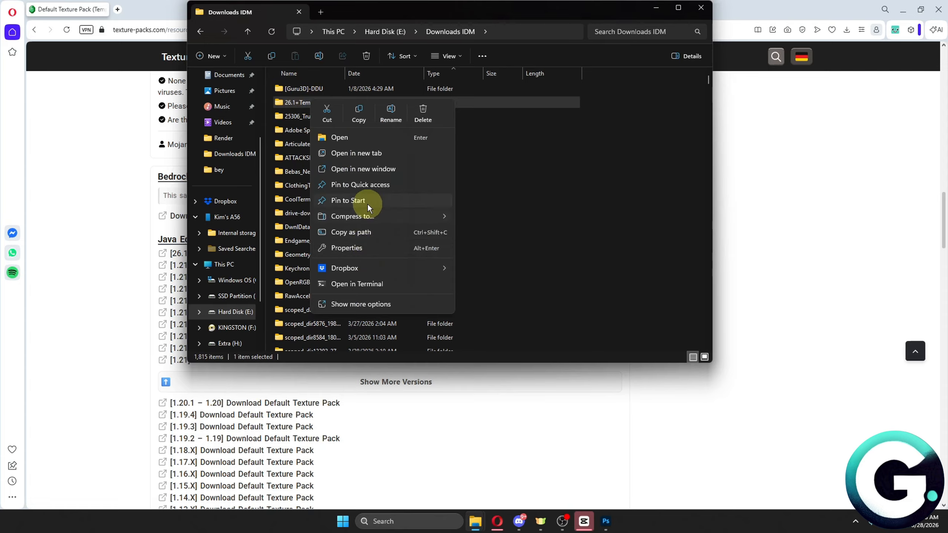
left_click(373, 304)
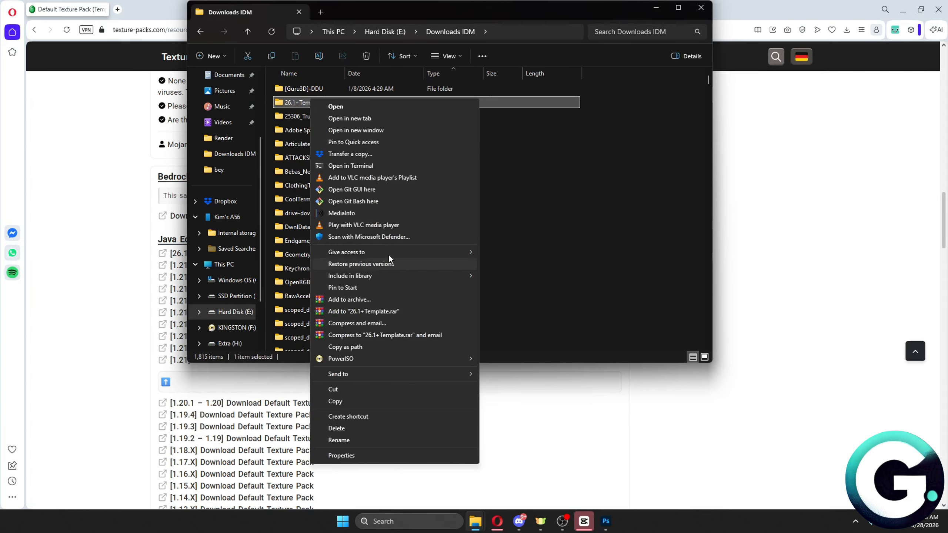
left_click(358, 439)
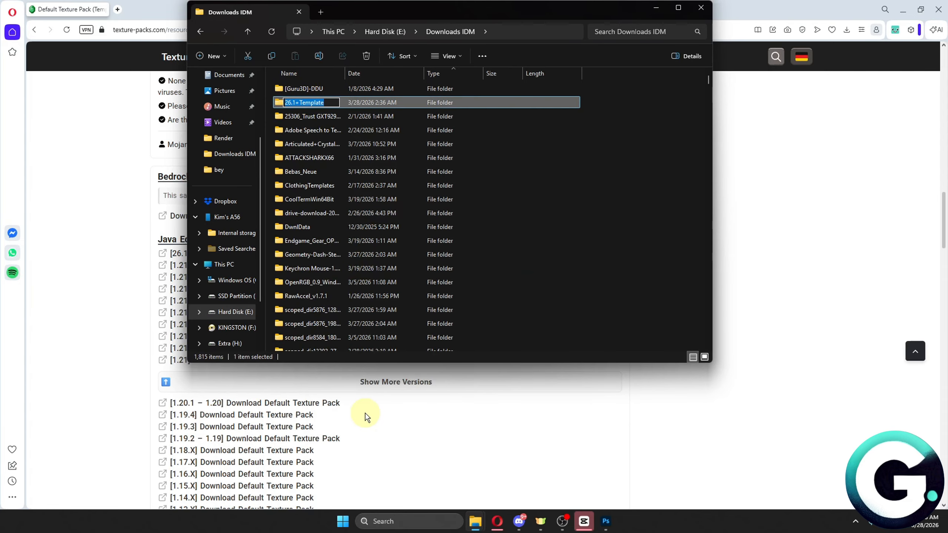
type("GuidetoEverything")
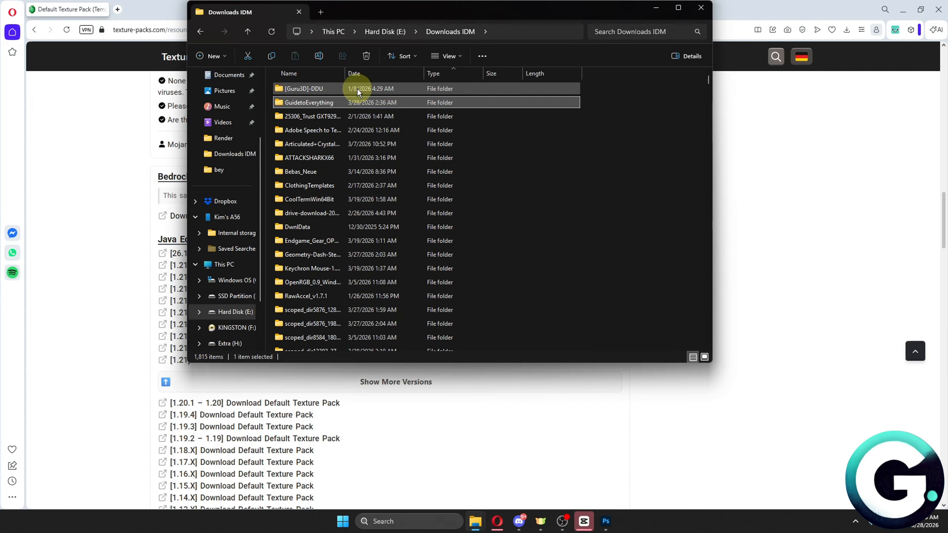
key("Return")
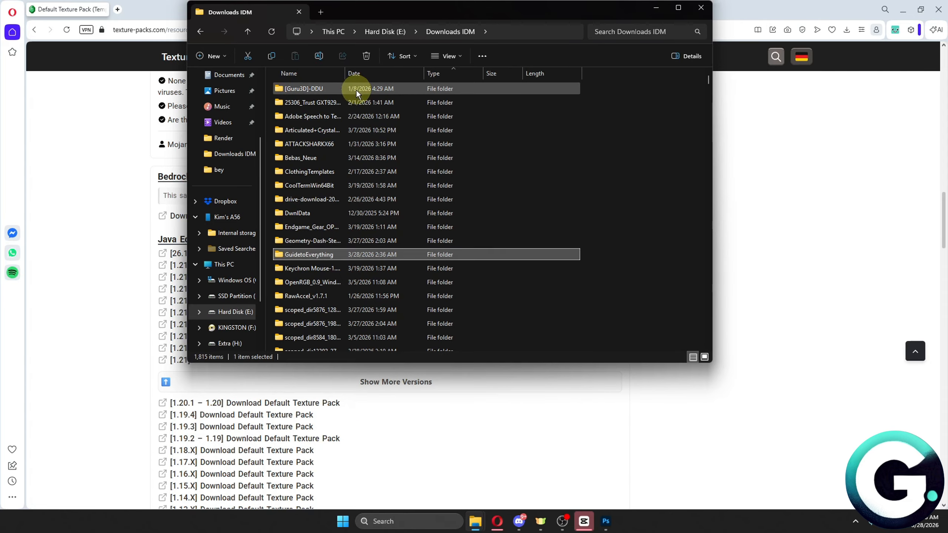
Step: Open the GuidetoEverything folder and show its contents as large icons
double_click(324, 256)
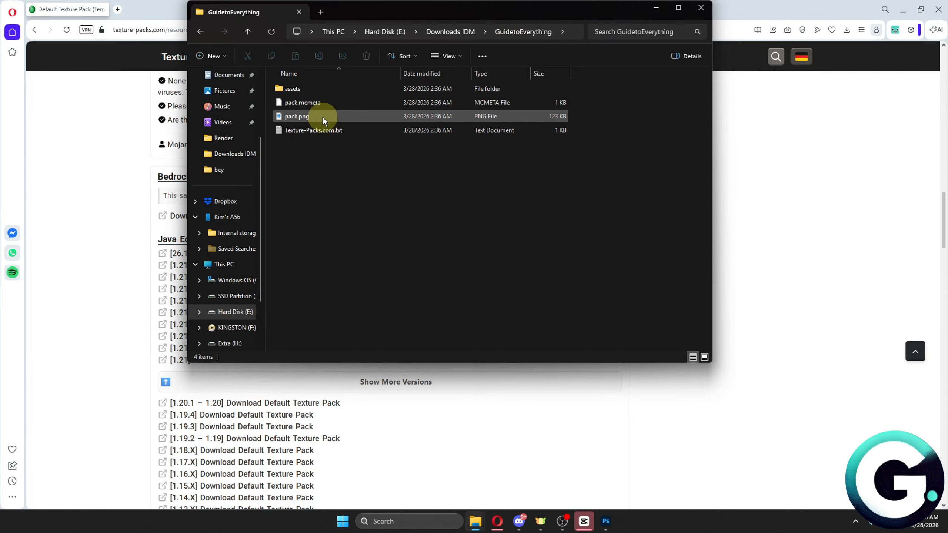
left_click_drag(563, 11, 629, 79)
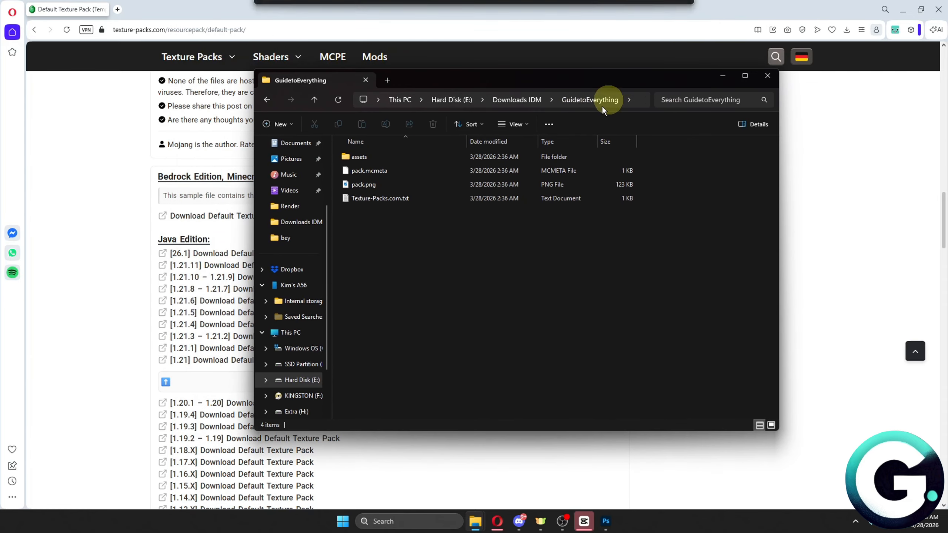
scroll(393, 232, "up", 5, "ctrl")
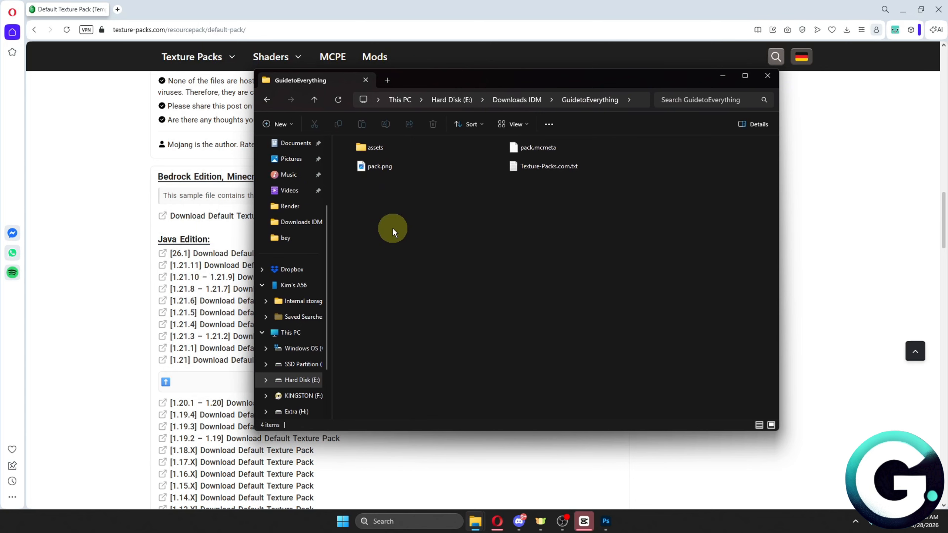
scroll(393, 229, "up", 2, "ctrl")
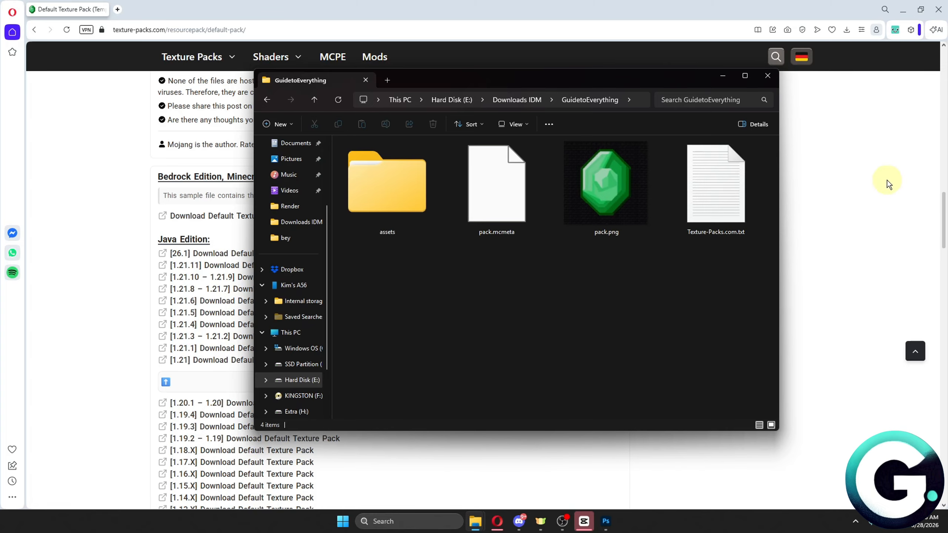
Step: Delete the default pack.png and move Logo.png from the desktop into the GuidetoEverything folder
left_click(607, 191)
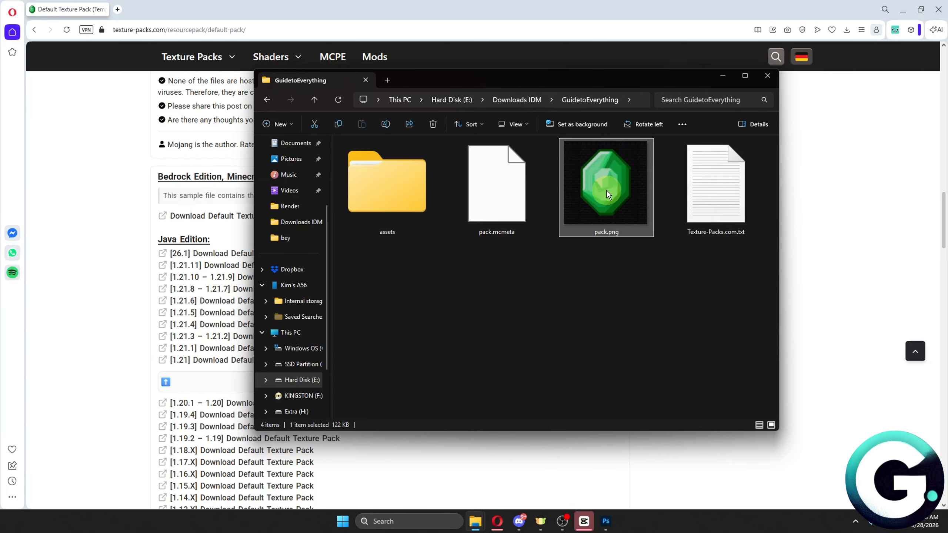
key("Delete")
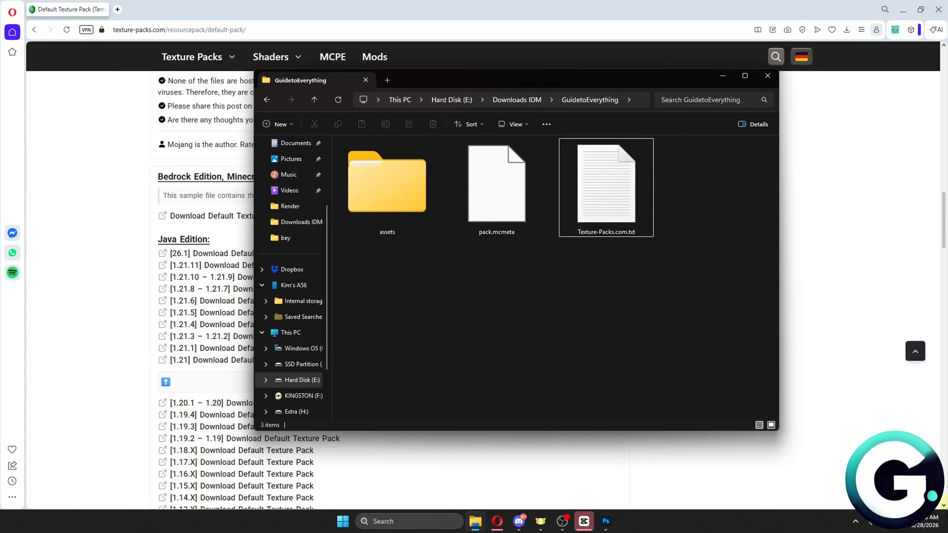
key("super+d")
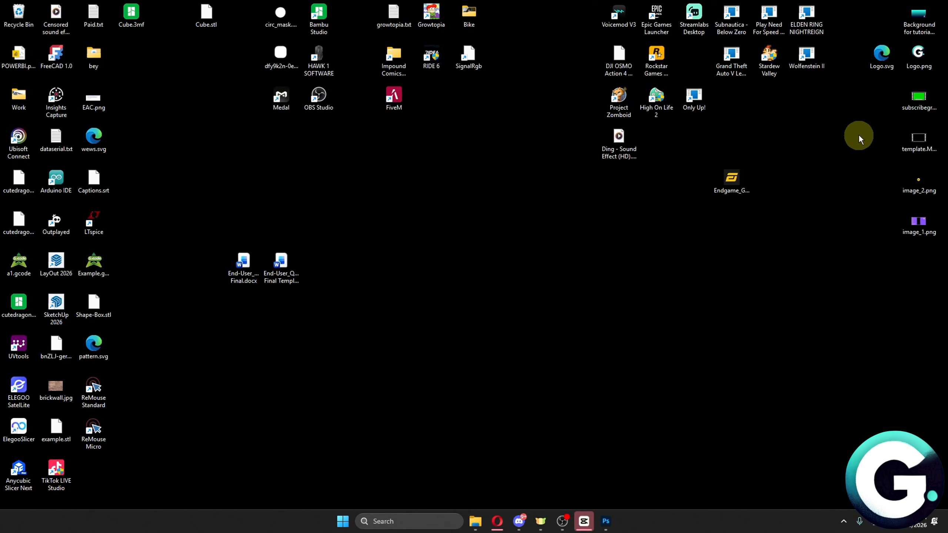
left_click_drag(918, 55, 562, 325)
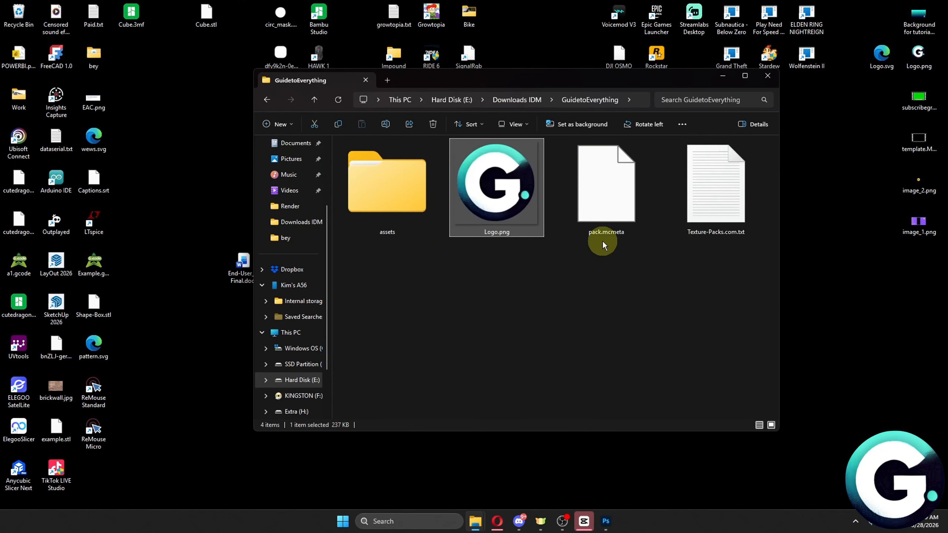
Step: Rename Logo.png as pack.png so it serves as the pack's icon
left_click(484, 233)
type("[p")
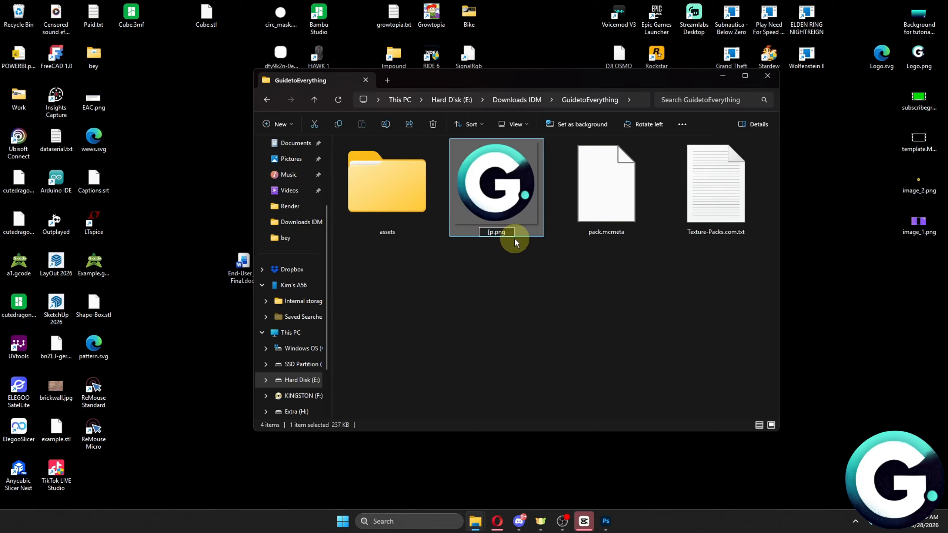
key("BackSpace")
key("BackSpace")
type("pack")
key("Return")
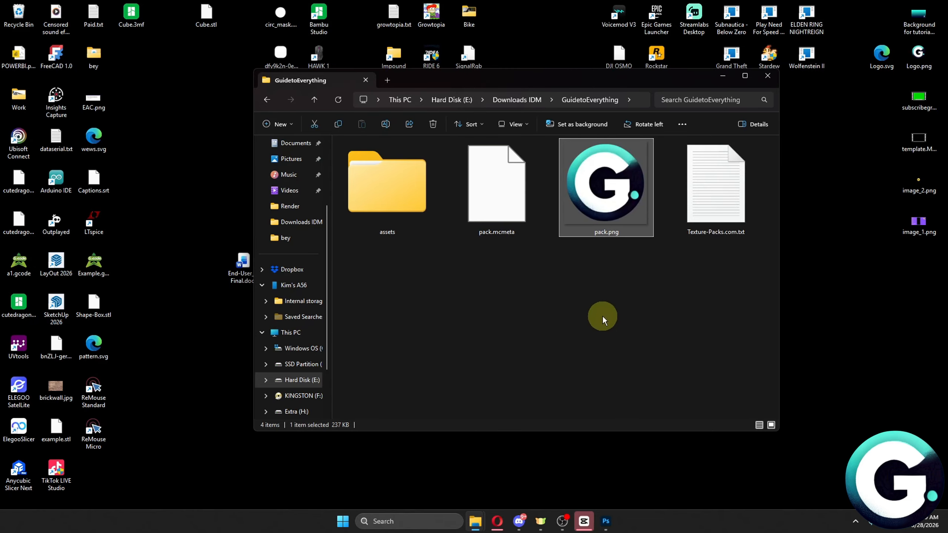
left_click(602, 315)
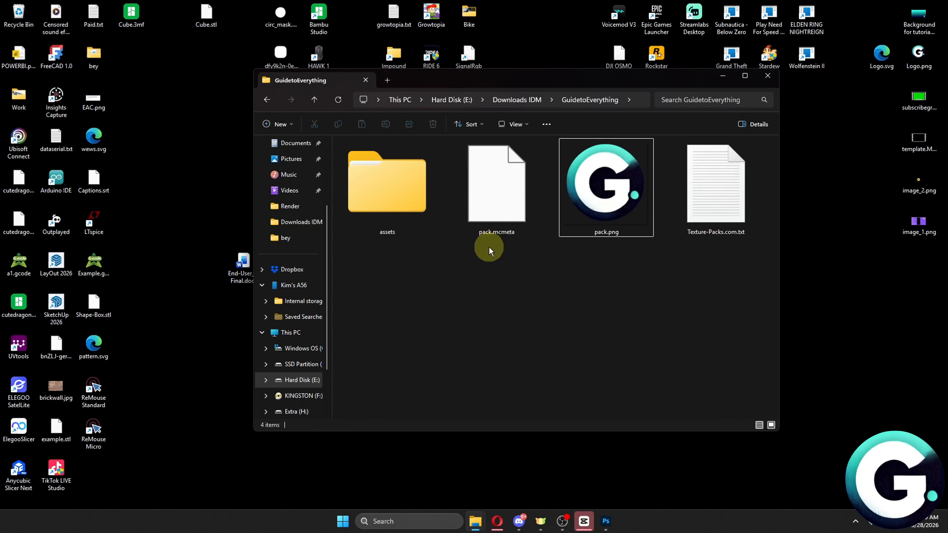
Step: Open pack.mcmeta in Visual Studio Code and clear the text of its description value
left_click(501, 230)
double_click(501, 229)
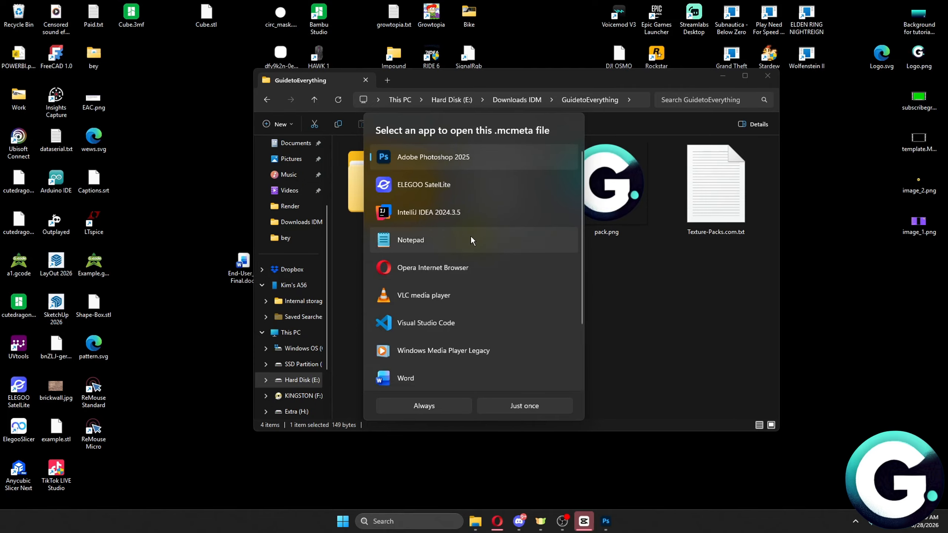
scroll(470, 236, "down", 3)
left_click(461, 242)
double_click(461, 242)
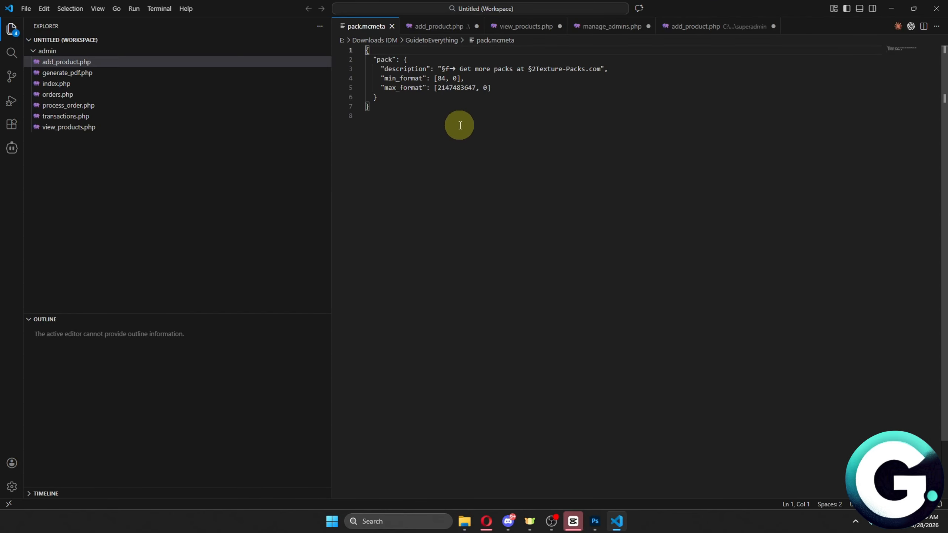
left_click_drag(600, 69, 441, 70)
key("BackSpace")
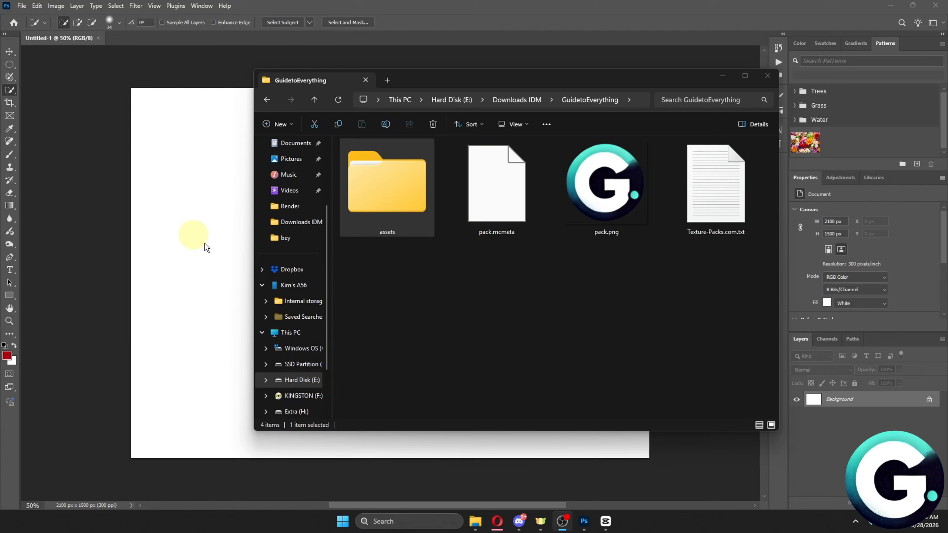
Step: Open the item textures folder at assets > minecraft > textures > item
left_click(471, 314)
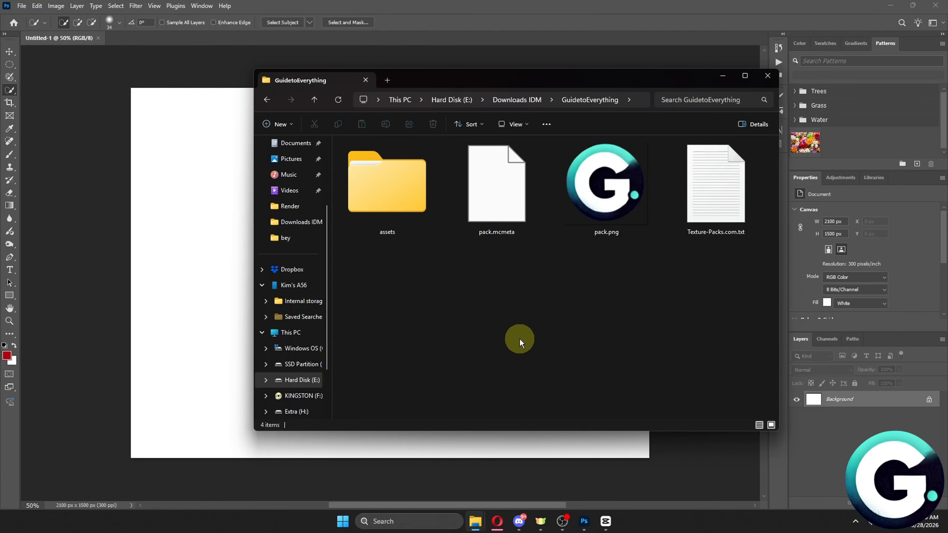
double_click(396, 221)
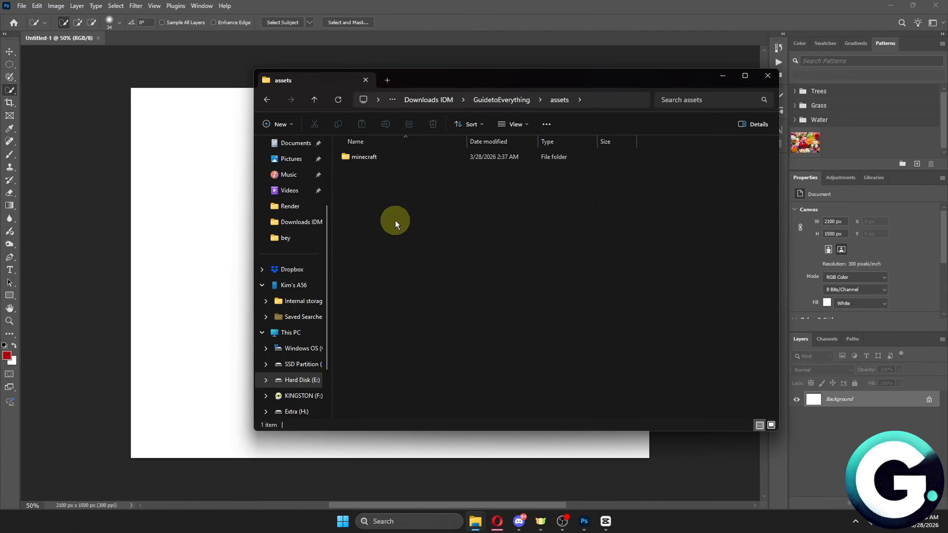
double_click(374, 164)
double_click(401, 304)
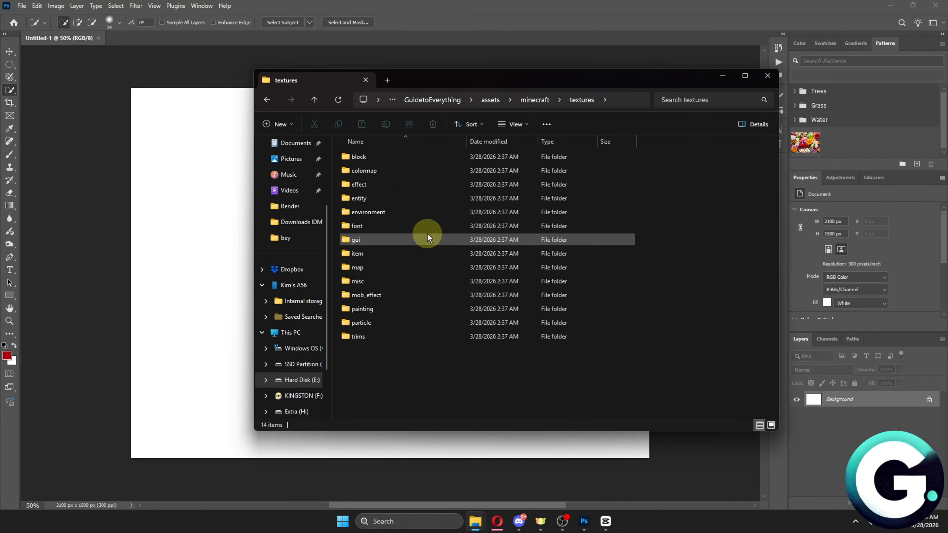
double_click(377, 255)
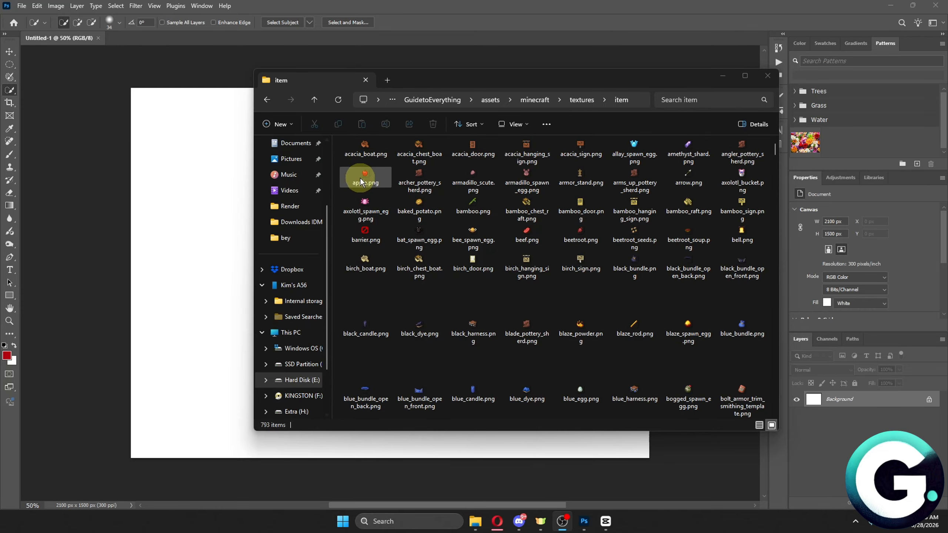
Step: Place apple.png into the open Photoshop document, enlarge it to about 588 × 686 px and centre it on the canvas
left_click_drag(354, 182, 217, 220)
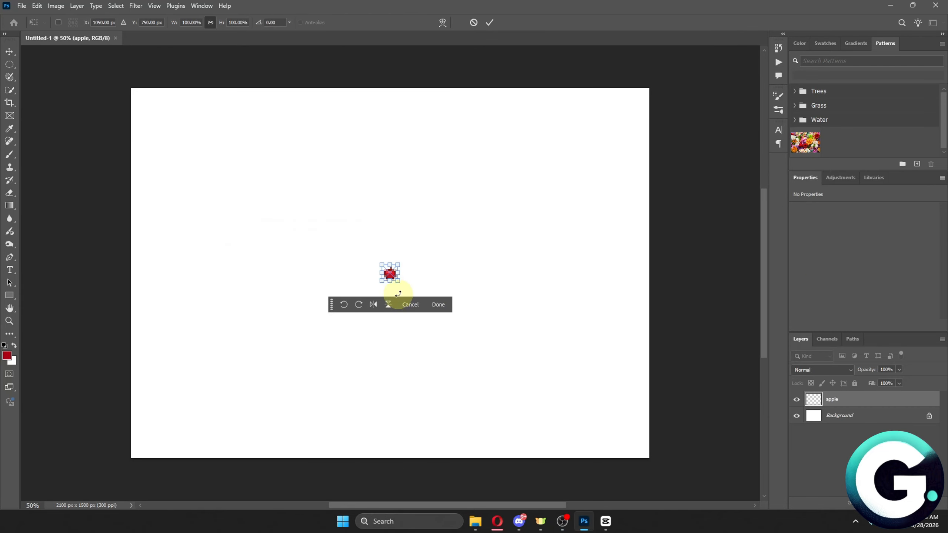
left_click_drag(397, 280, 618, 413)
mouse_move(512, 358)
left_mouse_down()
mouse_move(443, 276)
mouse_move(412, 263)
left_mouse_up()
left_click(489, 23)
key("w")
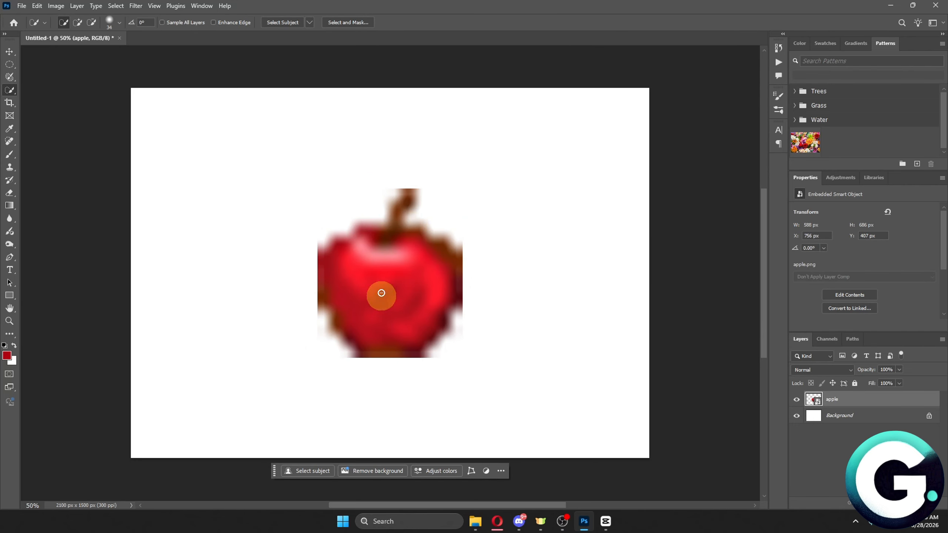
scroll(432, 285, "up", 1)
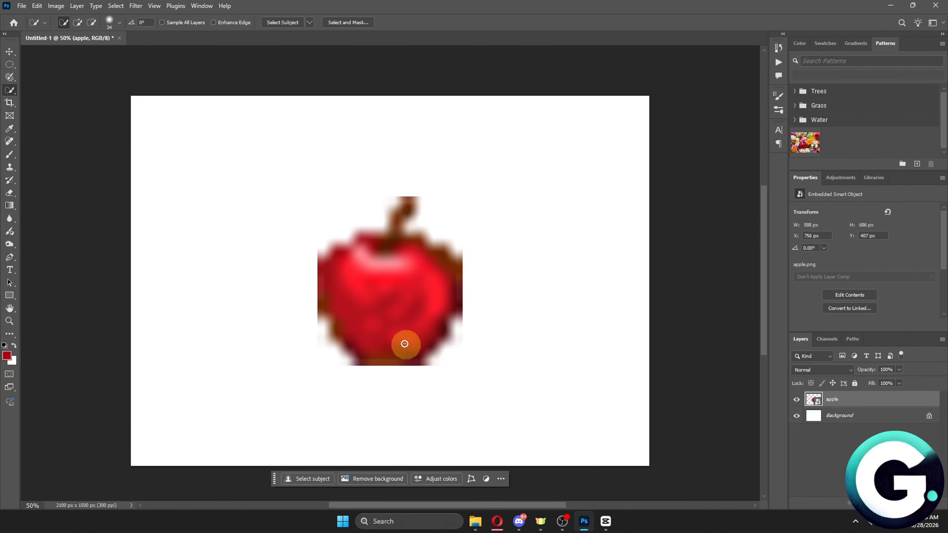
mouse_move(479, 518)
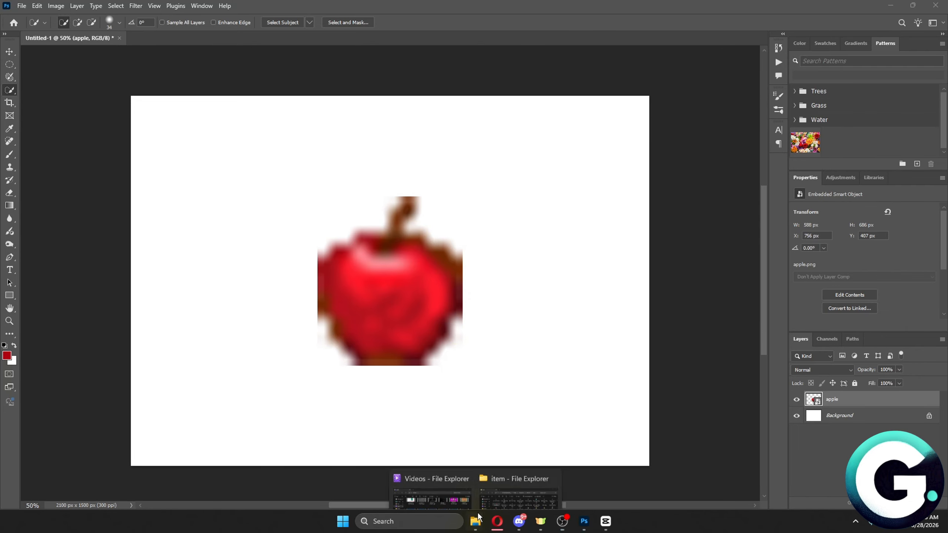
left_click(489, 493)
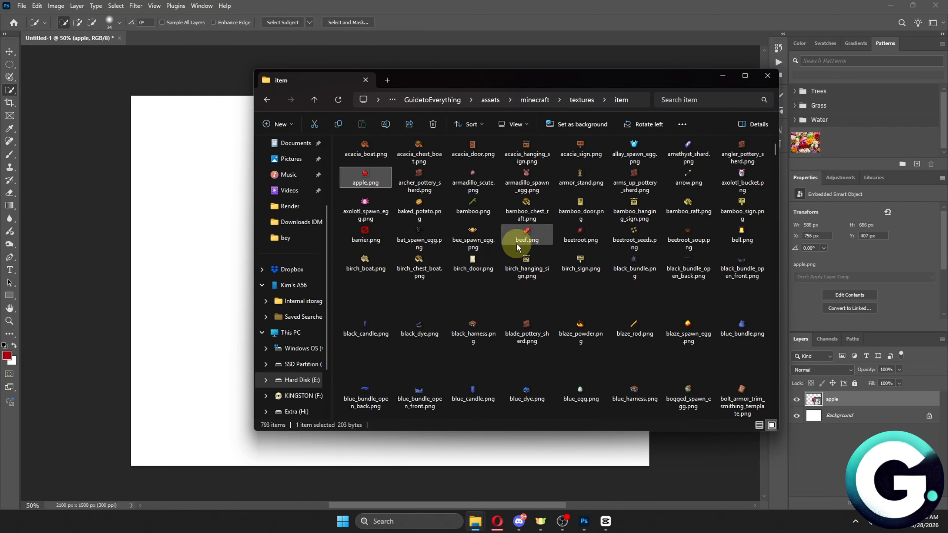
left_click(217, 268)
Step: Select the whole apple with the Quick Selection tool and try to delete the selected area from the apple layer
left_click_drag(291, 268, 381, 297)
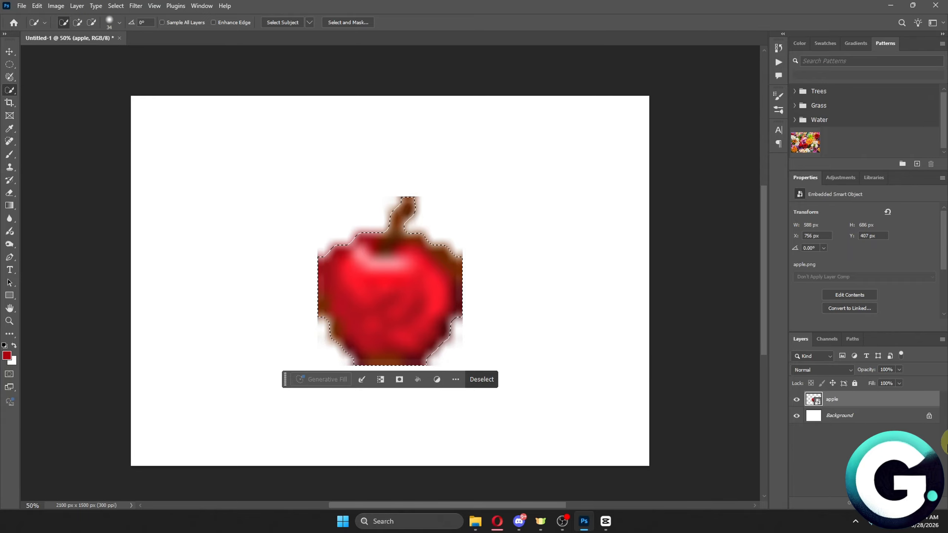
key("Delete")
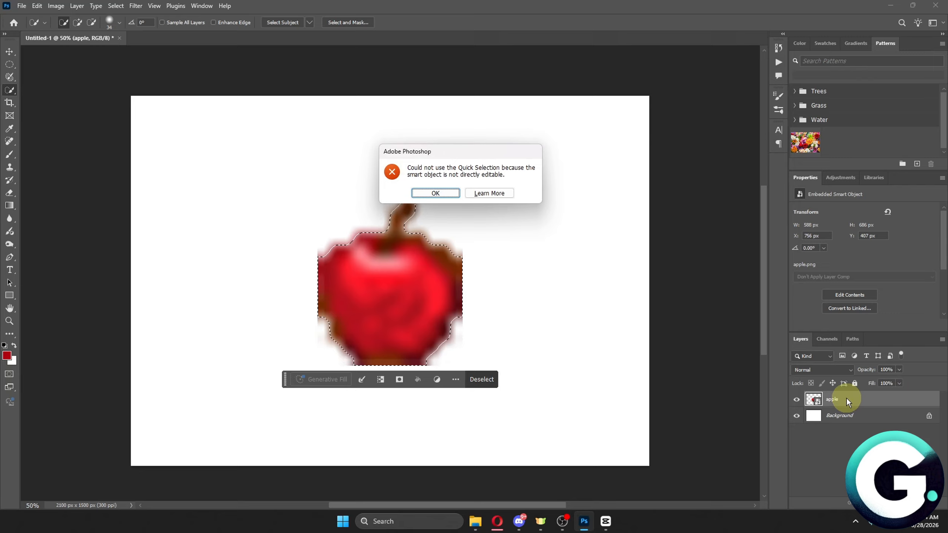
left_click(445, 193)
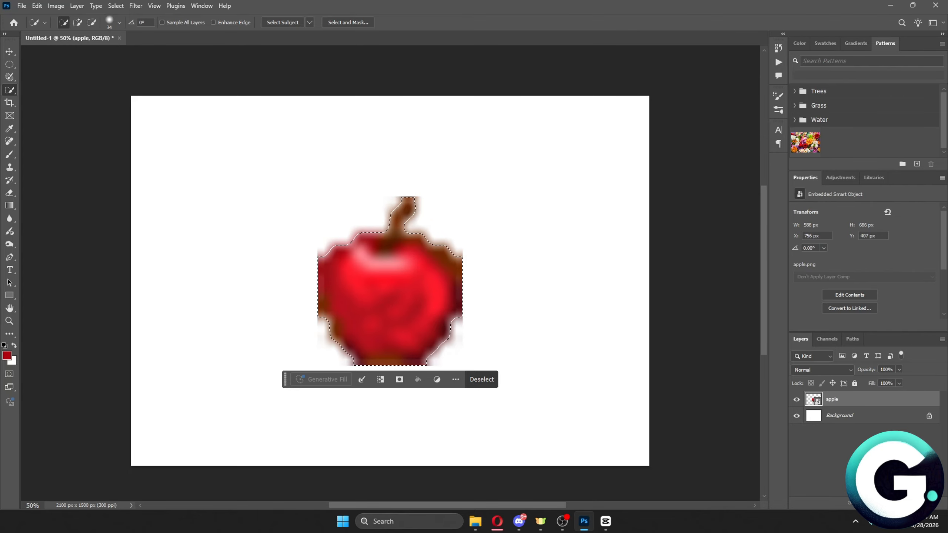
left_click(859, 445)
left_click(854, 402)
left_click(717, 374)
left_click(21, 7)
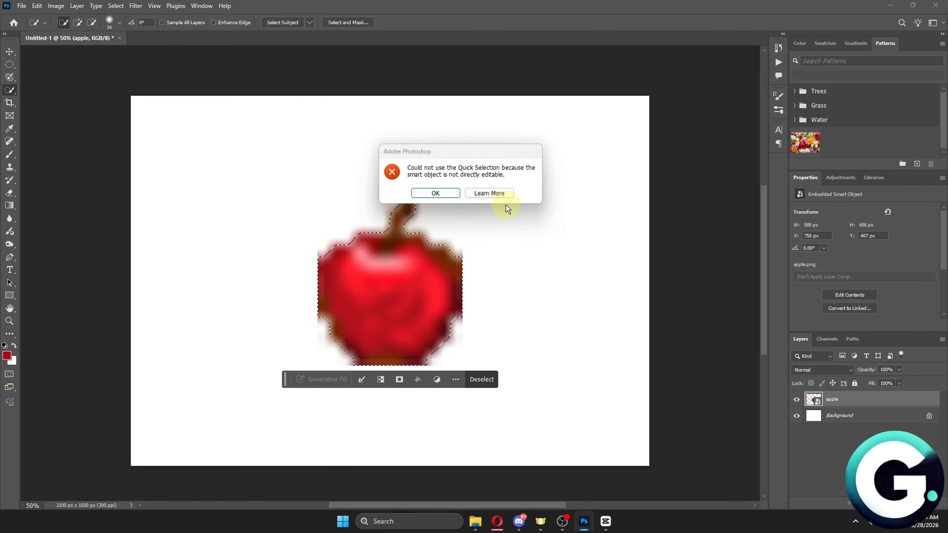
left_click(433, 193)
Step: Start opening a file and go to the GuidetoEverything > assets > minecraft > textures > item folder using the path copied from File Explorer
left_click(23, 6)
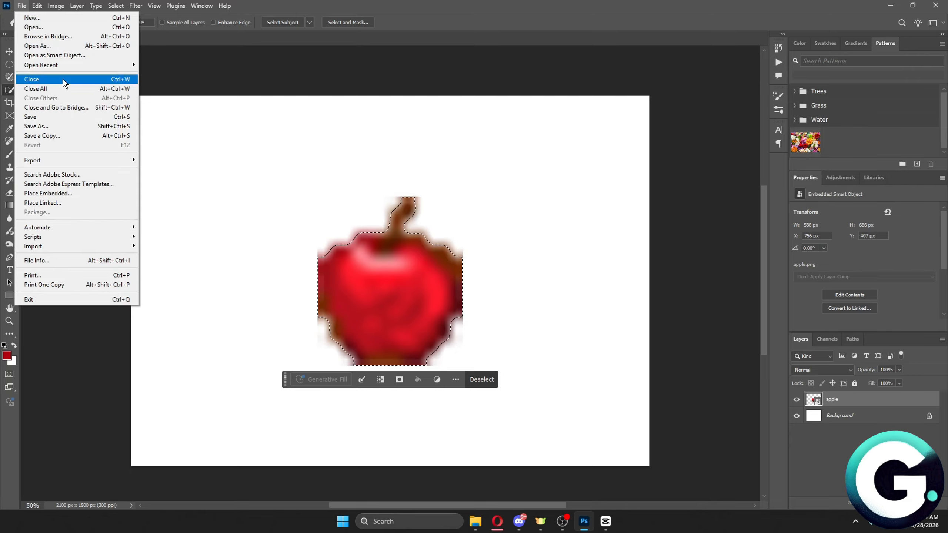
left_click(54, 28)
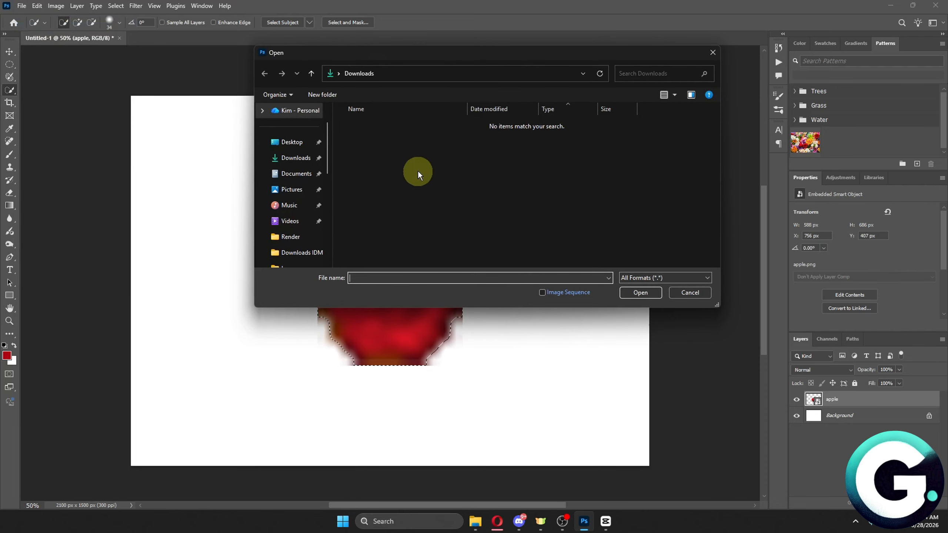
key("alt+Tab")
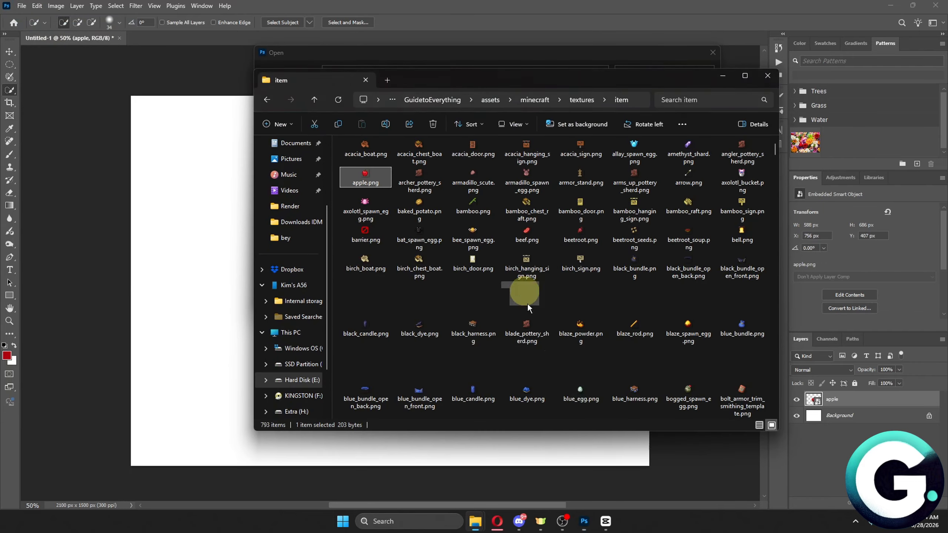
left_click(637, 99)
key("ctrl+c")
left_click(541, 65)
left_click(504, 74)
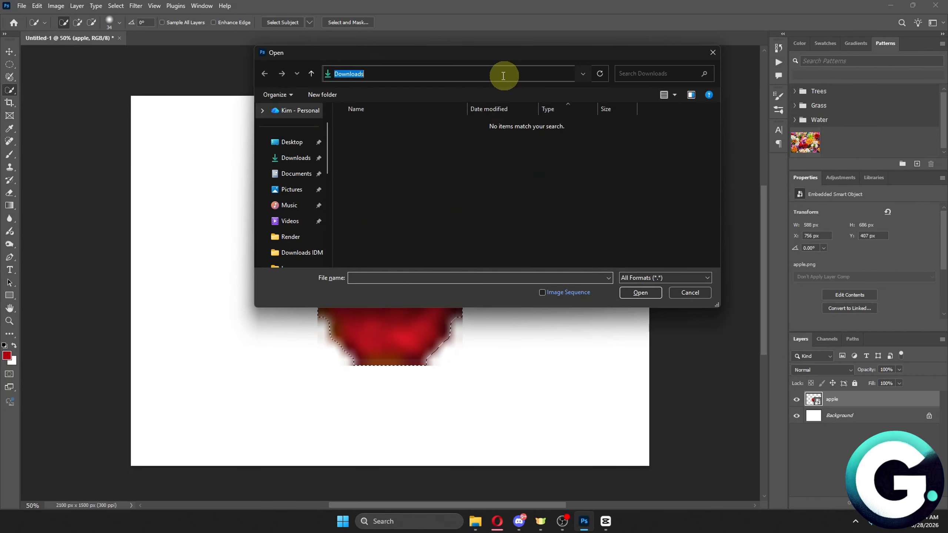
key("ctrl+v")
key("Return")
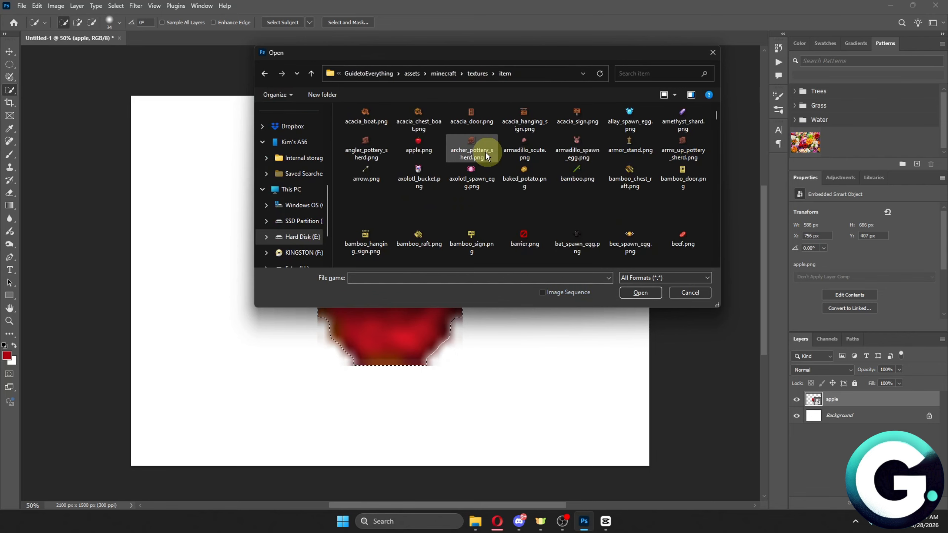
Step: Open the bamboo_door.png texture as its own document
left_click(683, 170)
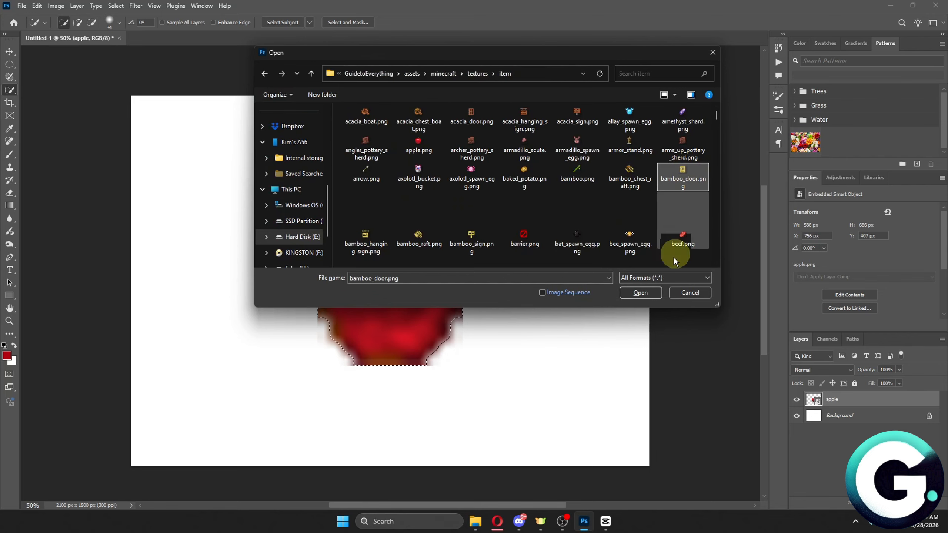
left_click(650, 294)
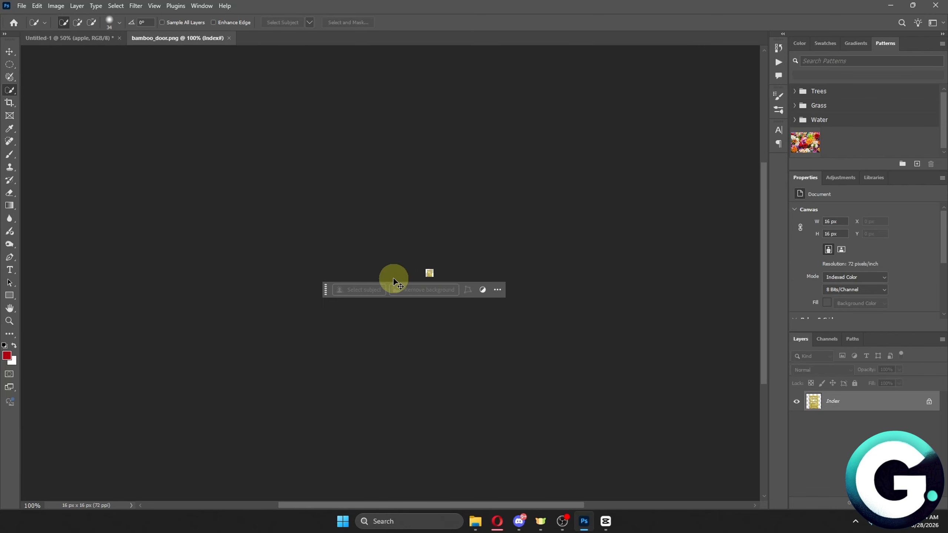
scroll(476, 272, "up", 15)
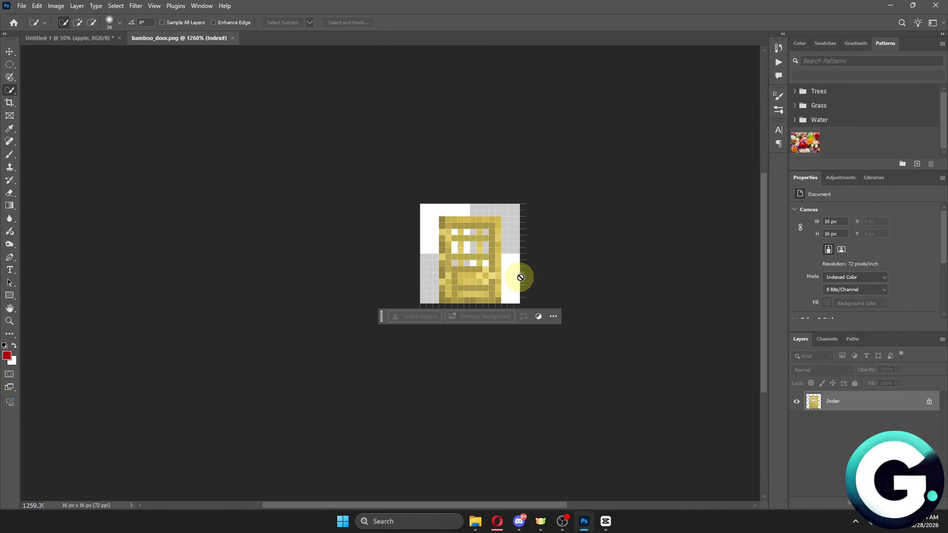
scroll(507, 277, "up", 1)
scroll(504, 275, "down", 3)
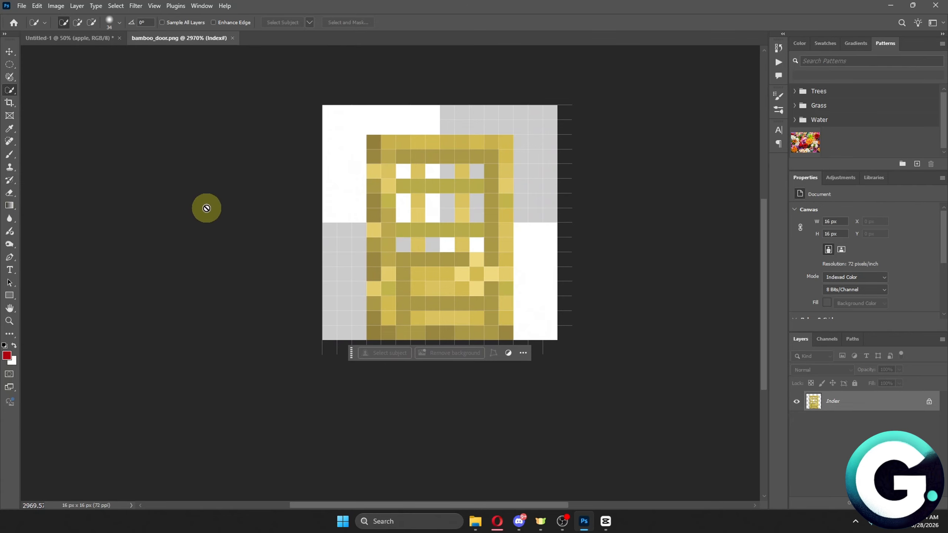
Step: Switch to File Explorer and return to the pack's root folder GuidetoEverything to review its files
key("alt+Tab")
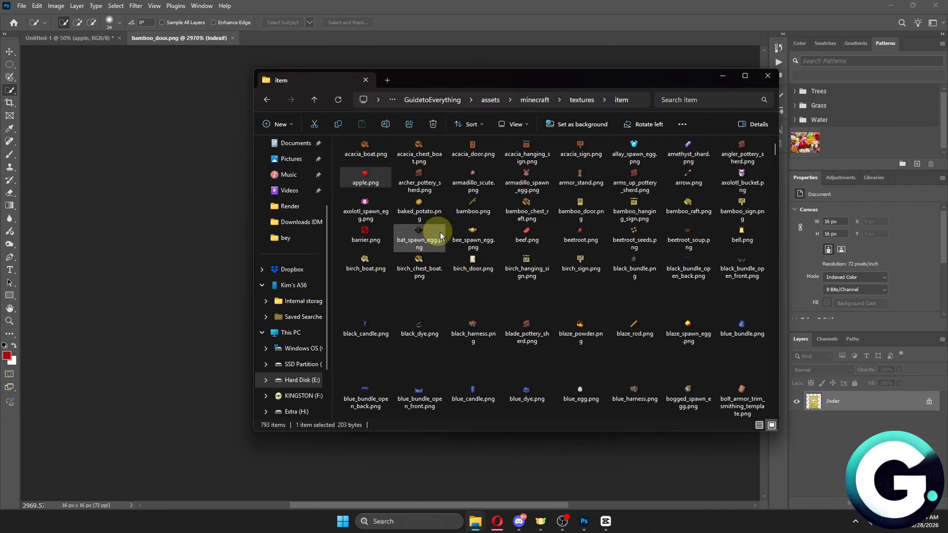
key("alt+Tab")
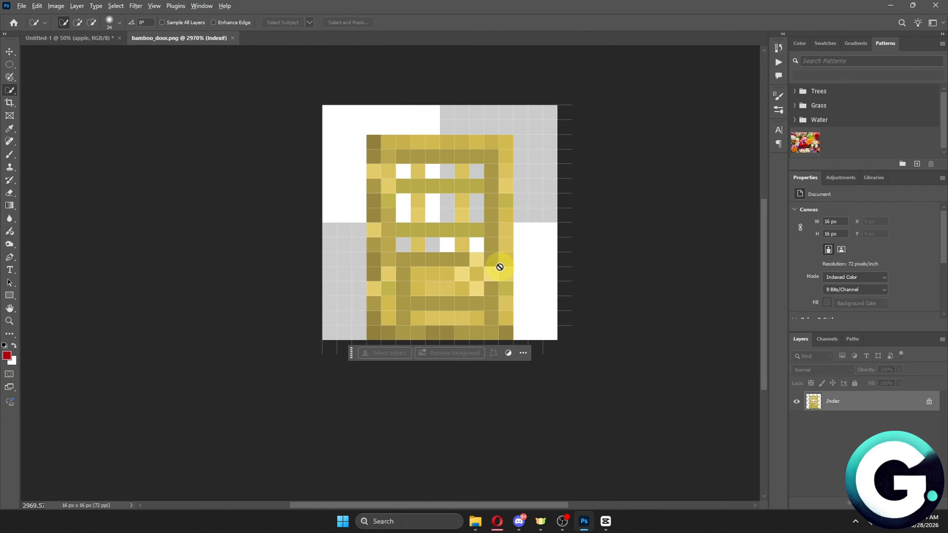
key("alt+Tab")
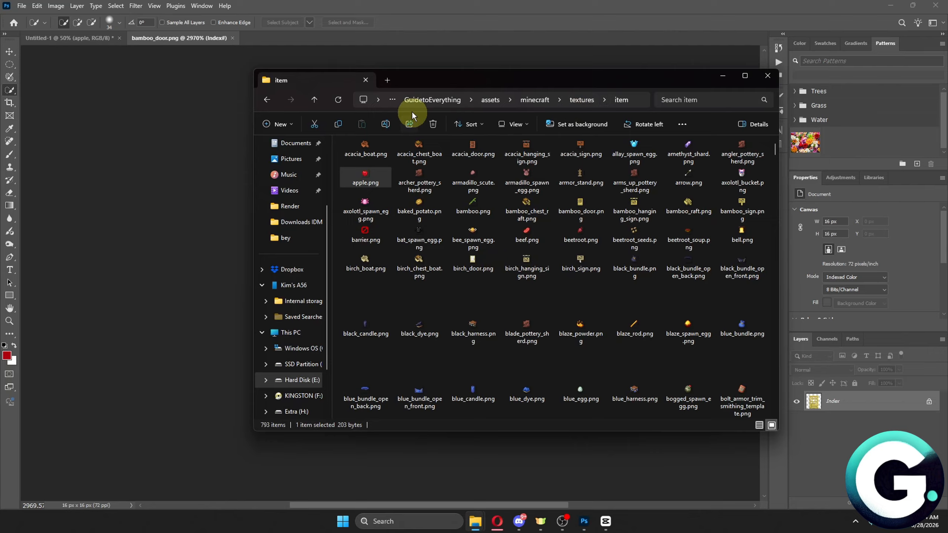
left_click(442, 100)
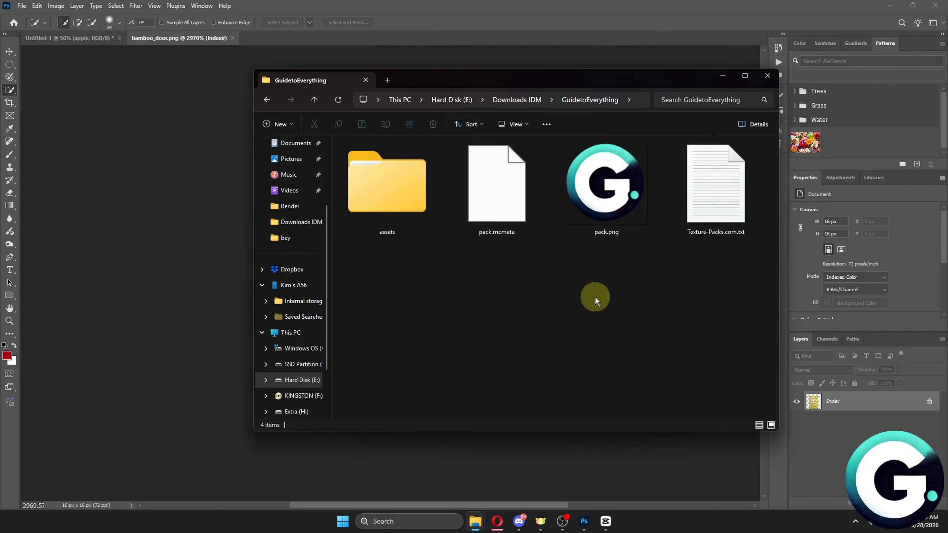
Step: Switch back to Photoshop and try to paint a Brightness/Contrast adjustment on the bamboo door with the Adjustment Brush
key("alt+Tab")
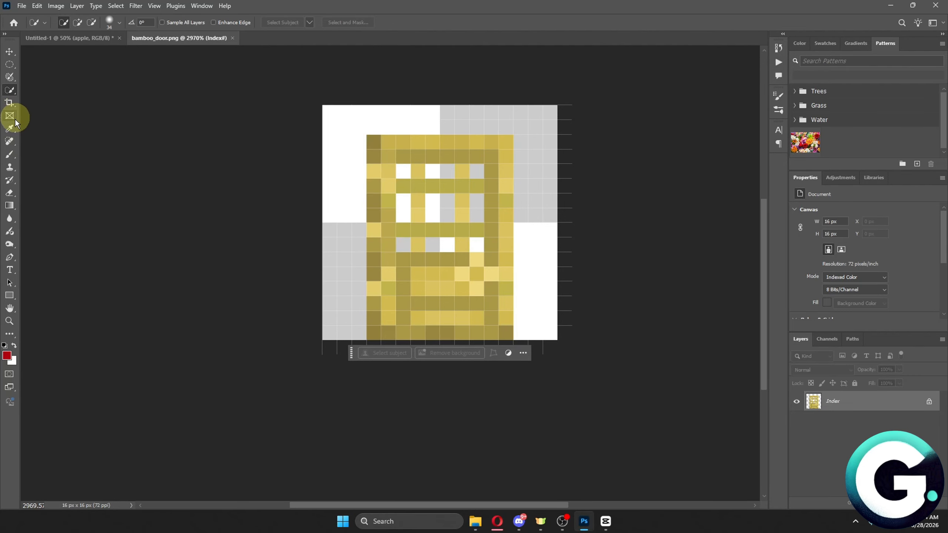
left_click(18, 233)
left_click(461, 219)
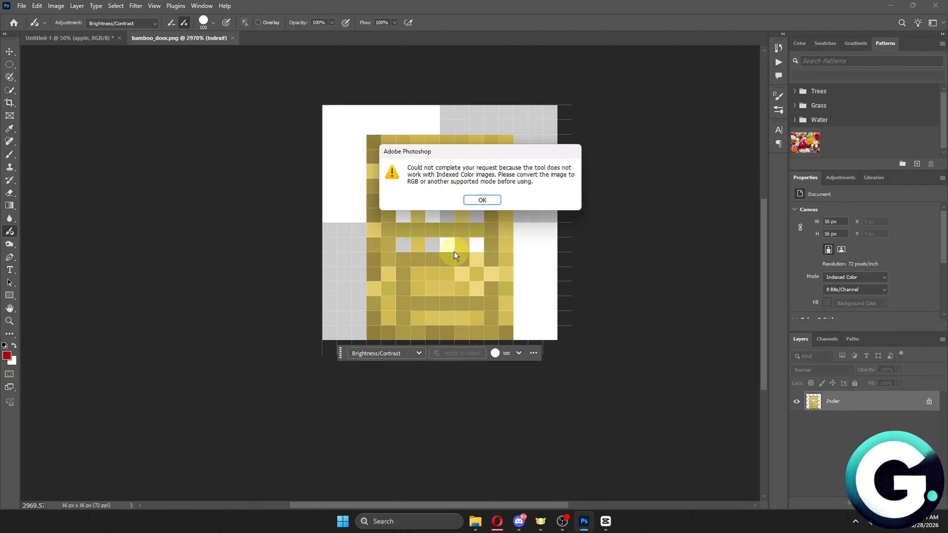
left_click(485, 198)
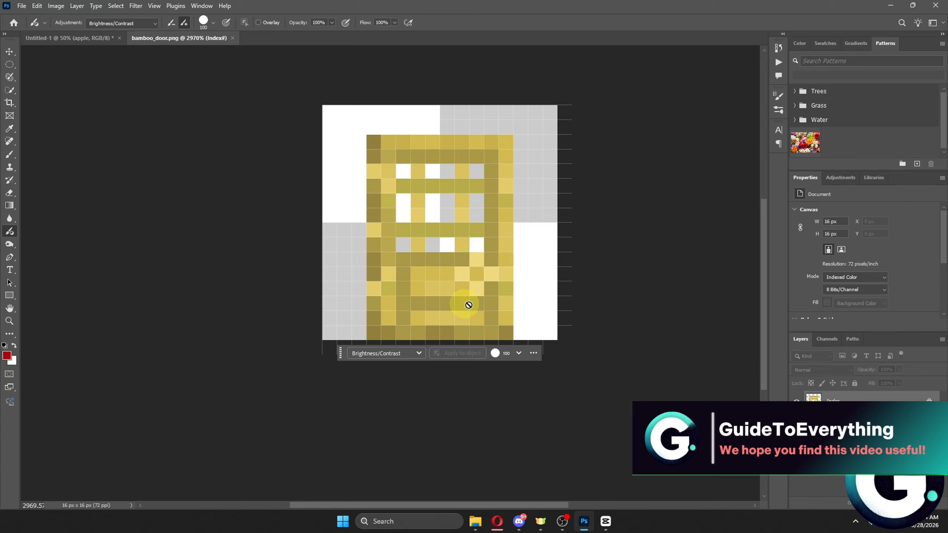